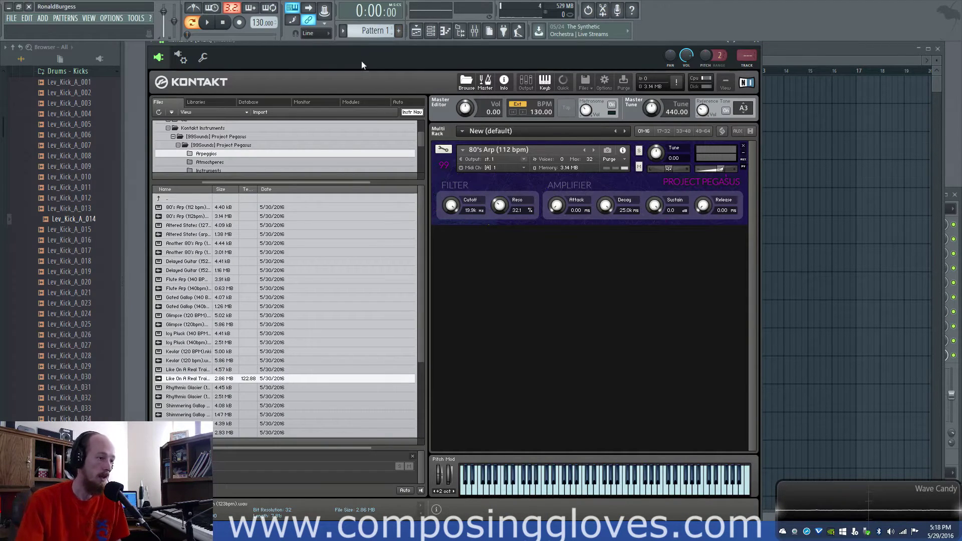
Reposition the Kontakt window clear of the main toolbar and look over the Arpeggios file list and loaded instrument.
{"action": "left_click_drag", "start_coordinate": [371, 44], "coordinate": [404, 50]}
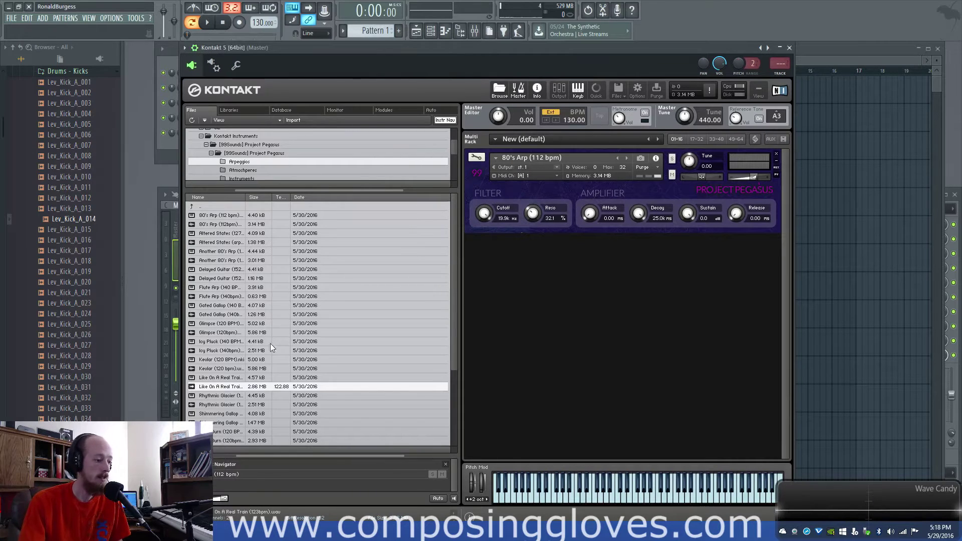
{"action": "scroll", "coordinate": [270, 345], "scroll_direction": "down", "scroll_amount": 3}
{"action": "scroll", "coordinate": [351, 347], "scroll_direction": "up", "scroll_amount": 3}
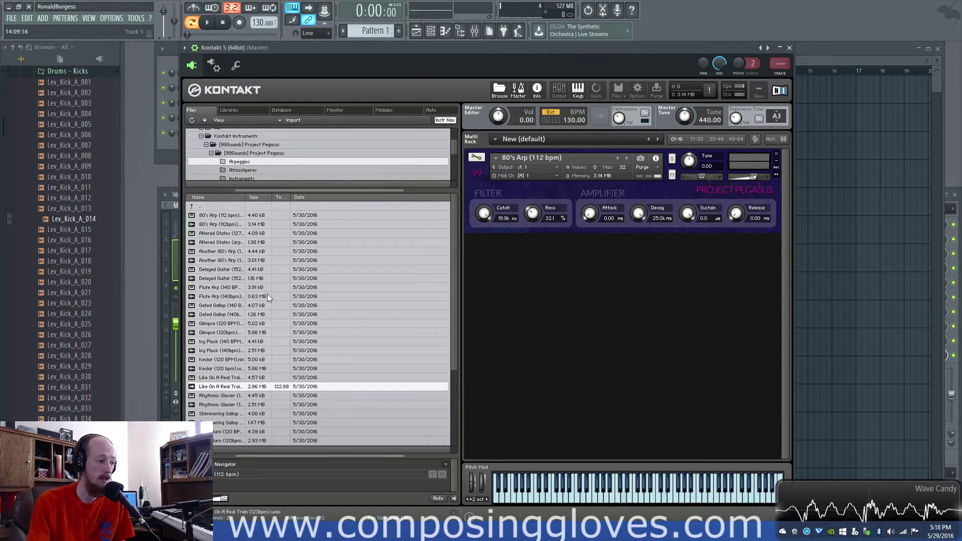
{"action": "scroll", "coordinate": [328, 161], "scroll_direction": "down", "scroll_amount": 1}
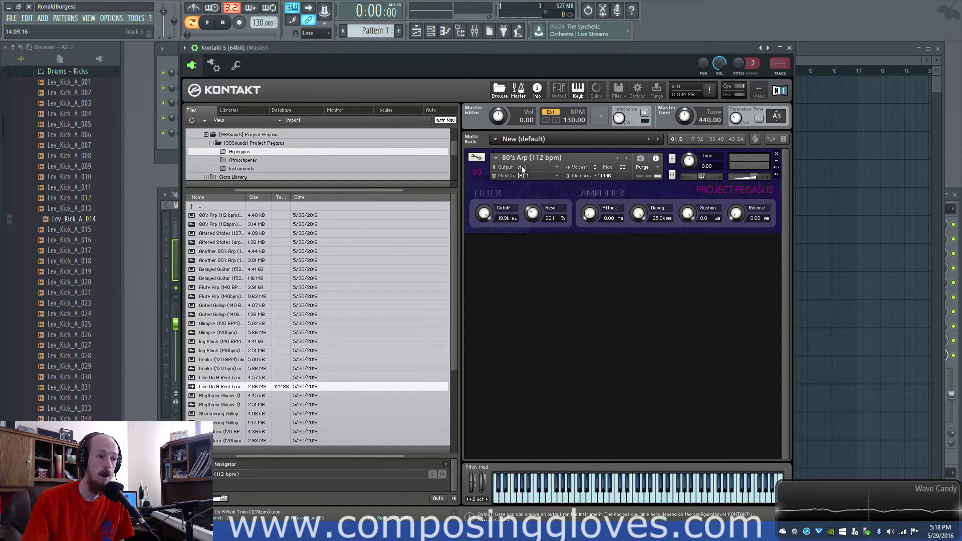
{"action": "left_click", "coordinate": [482, 159]}
{"action": "left_click", "coordinate": [482, 158]}
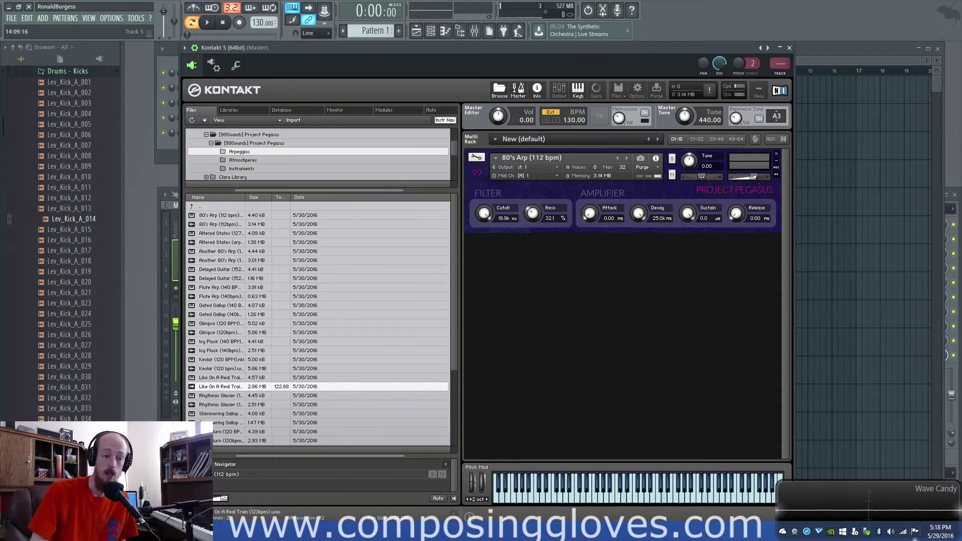
{"action": "left_click_drag", "start_coordinate": [519, 46], "coordinate": [507, 49]}
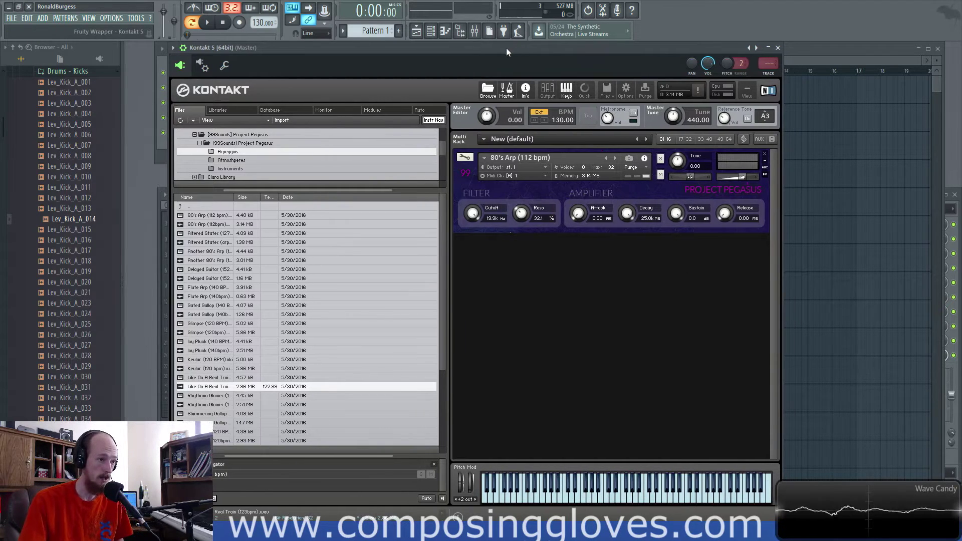
Look through the Project Pegasus subfolders, ending with the Arpeggios folder selected.
{"action": "left_click", "coordinate": [242, 160]}
{"action": "left_click", "coordinate": [240, 145]}
{"action": "left_click", "coordinate": [243, 152]}
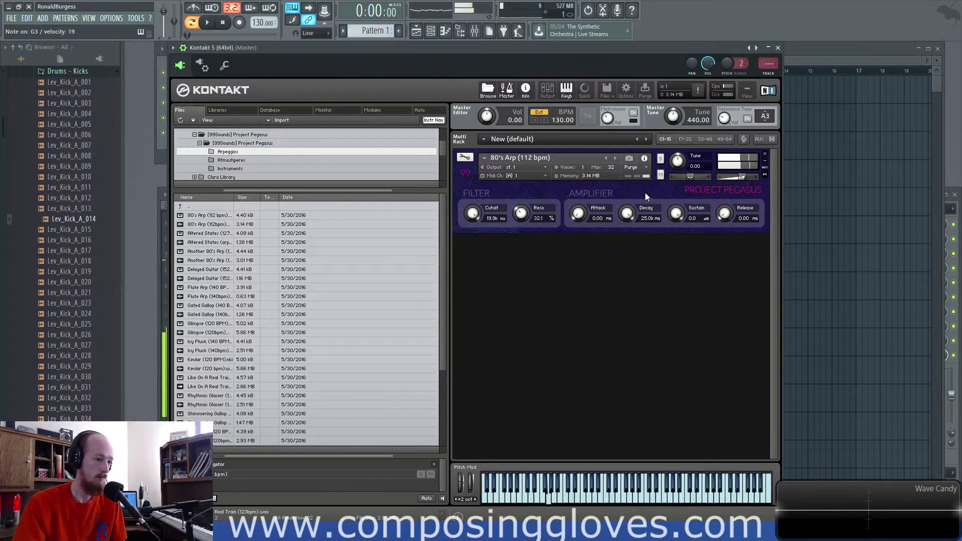
Step through the arpeggio instruments as far as Icy Pluck (140 BPM) and lower its filter cutoff to about 920 Hz.
{"action": "left_click", "coordinate": [617, 158]}
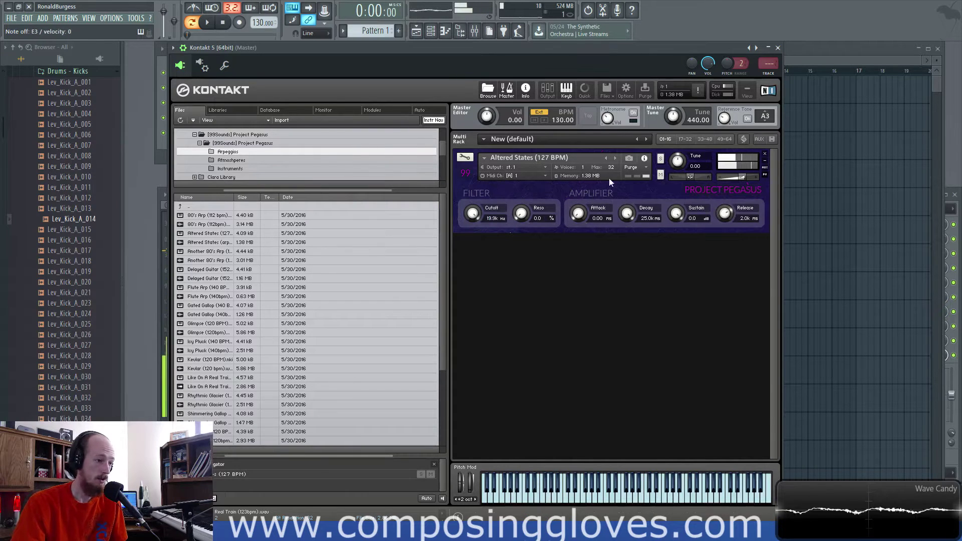
{"action": "left_click", "coordinate": [617, 158]}
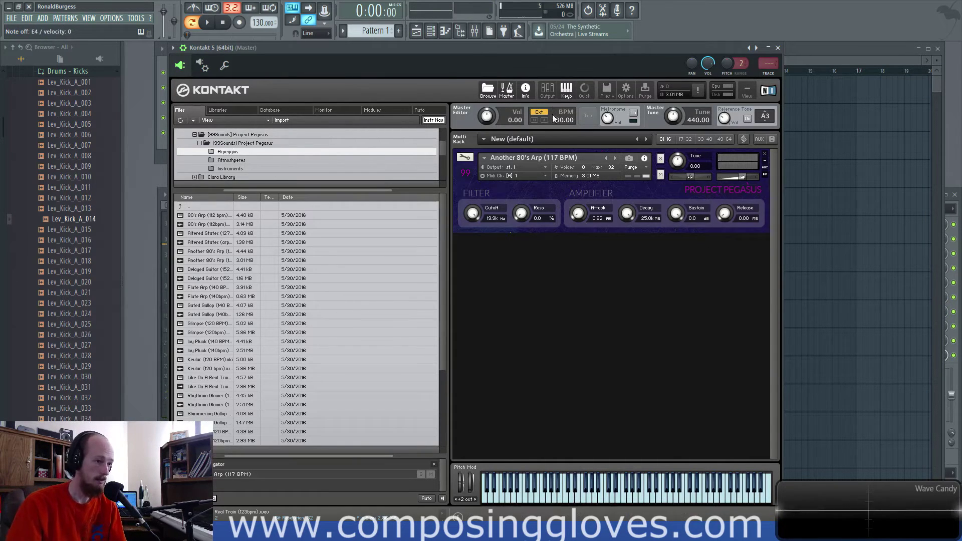
{"action": "left_click", "coordinate": [616, 158]}
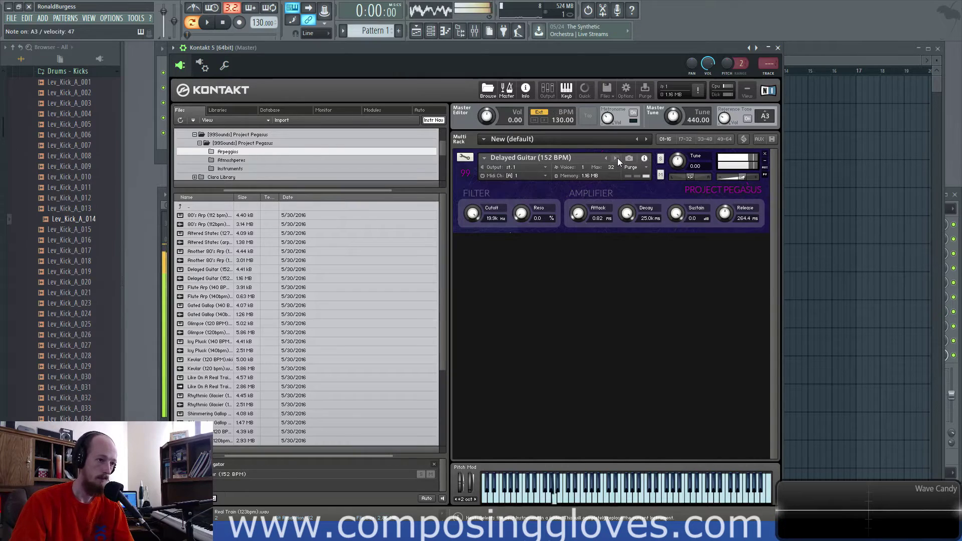
{"action": "left_click", "coordinate": [617, 158]}
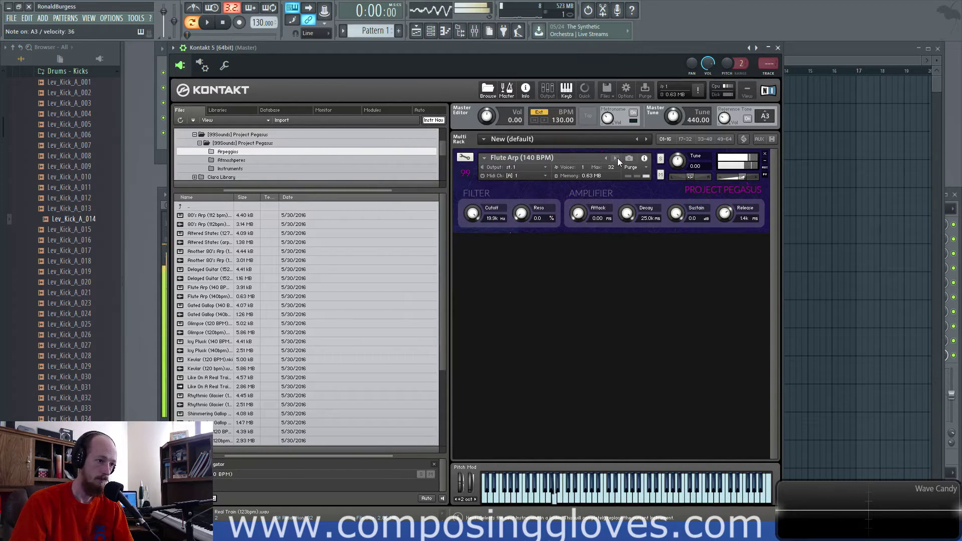
{"action": "left_click", "coordinate": [617, 158]}
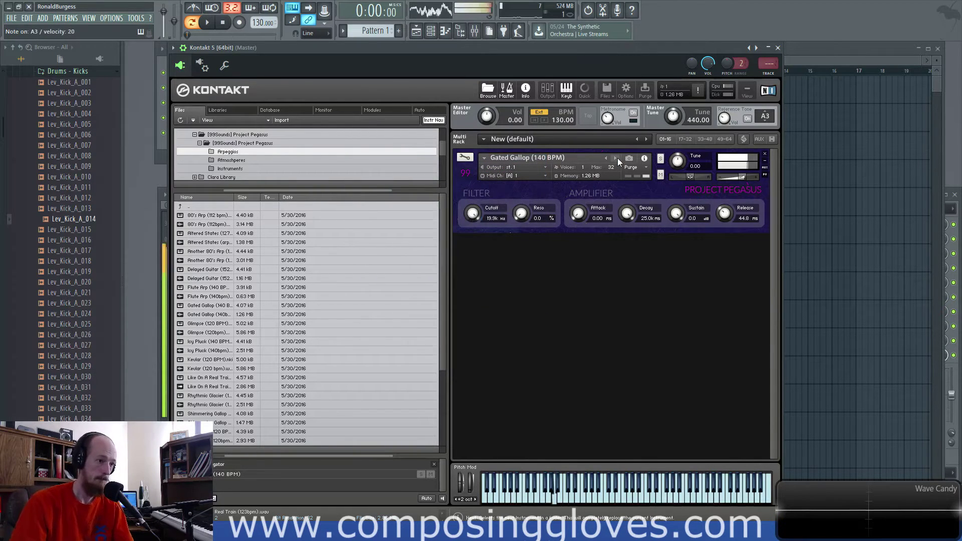
{"action": "left_click", "coordinate": [617, 158]}
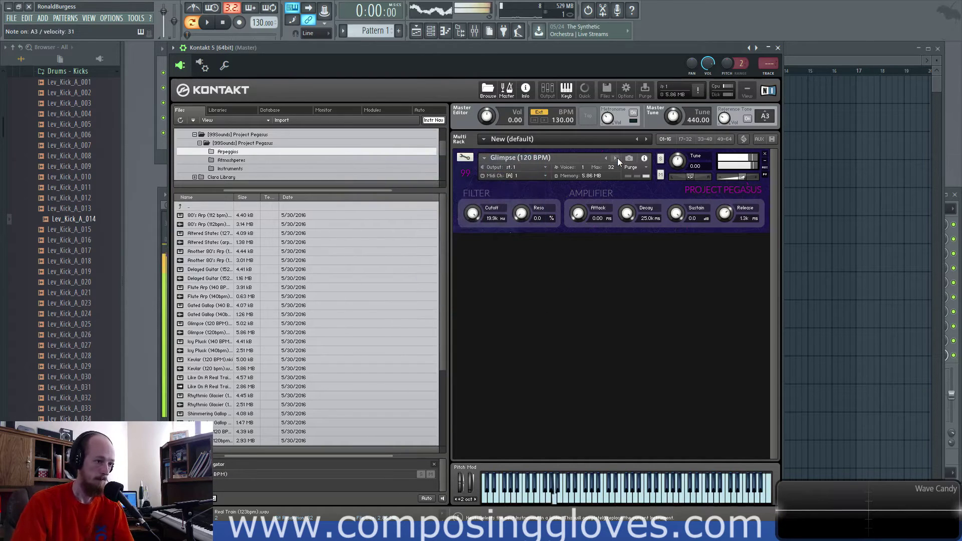
{"action": "left_click", "coordinate": [617, 159]}
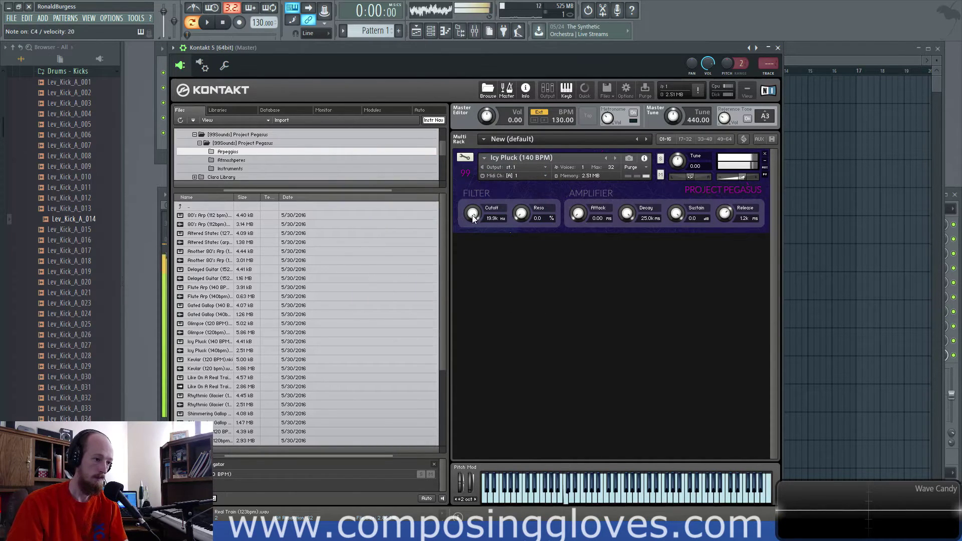
{"action": "left_click_drag", "start_coordinate": [473, 218], "coordinate": [471, 268]}
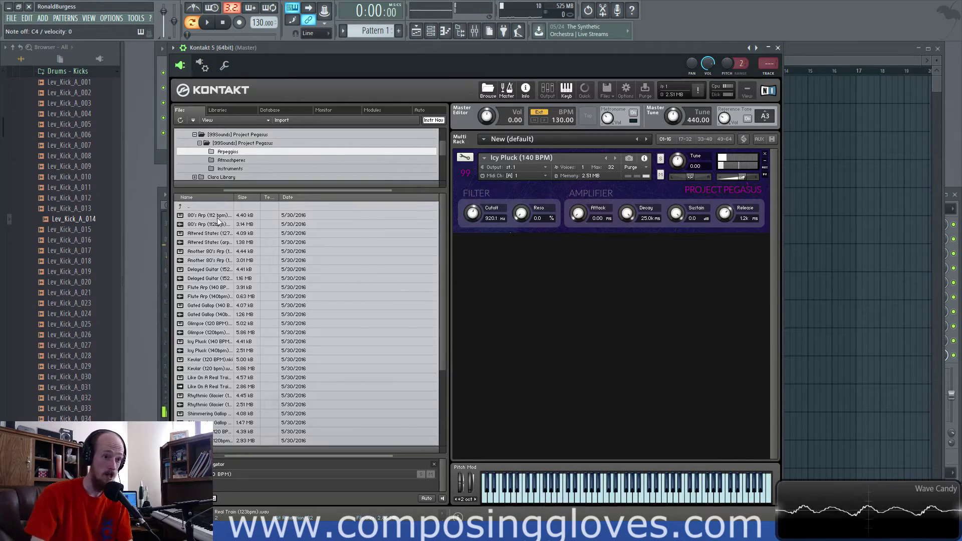
Replace the loaded instrument with Altitude.nki from the Atmospheres folder, discarding the changes.
{"action": "left_click", "coordinate": [241, 161]}
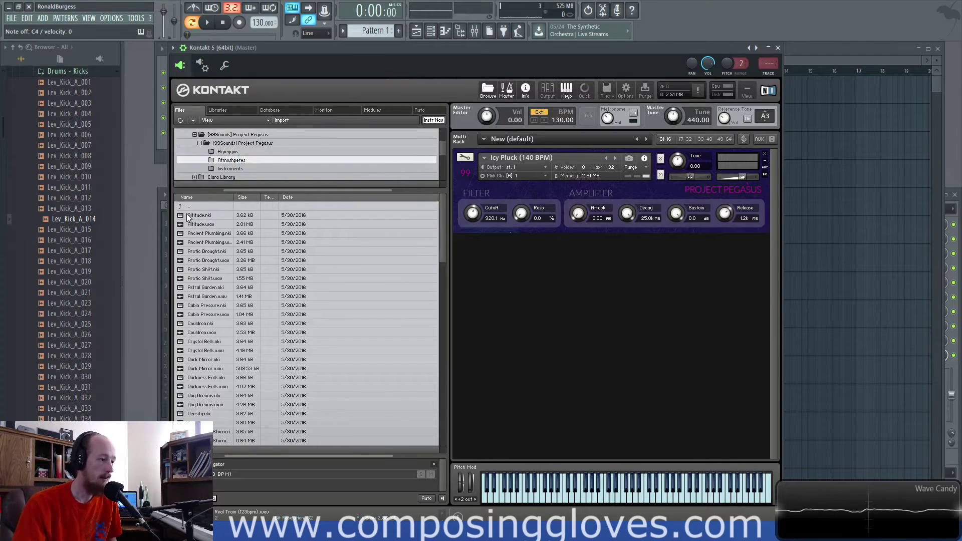
{"action": "left_click_drag", "start_coordinate": [193, 216], "coordinate": [277, 203]}
{"action": "left_click_drag", "start_coordinate": [586, 170], "coordinate": [584, 179]}
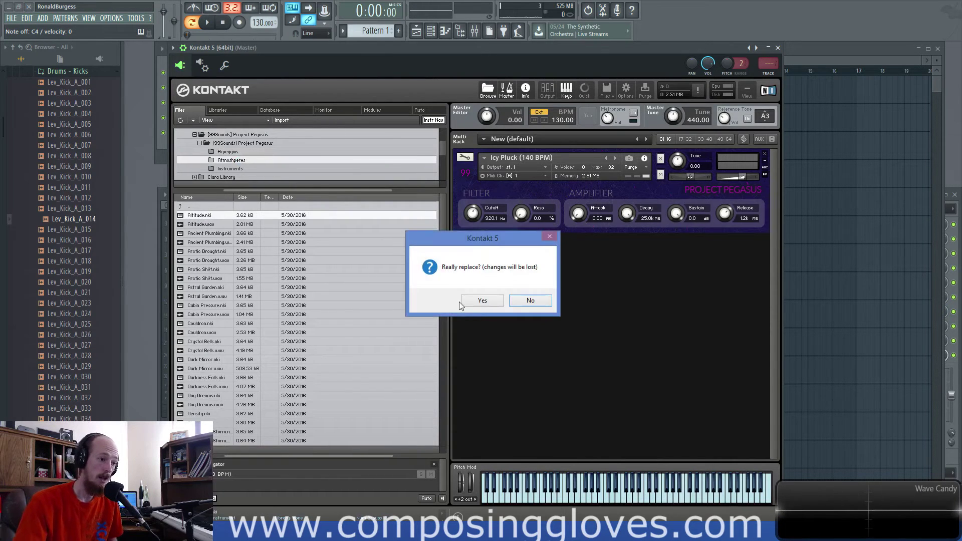
{"action": "left_click", "coordinate": [478, 302]}
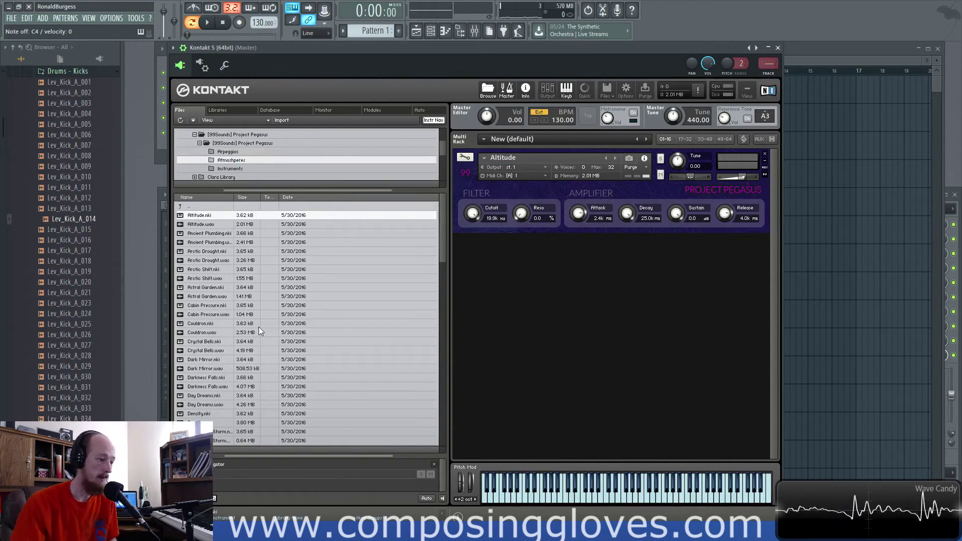
Browse the Atmospheres files and lower the Altitude instrument's filter cutoff to about 321 Hz.
{"action": "scroll", "coordinate": [211, 350], "scroll_direction": "down", "scroll_amount": 4}
{"action": "scroll", "coordinate": [211, 350], "scroll_direction": "down", "scroll_amount": 1}
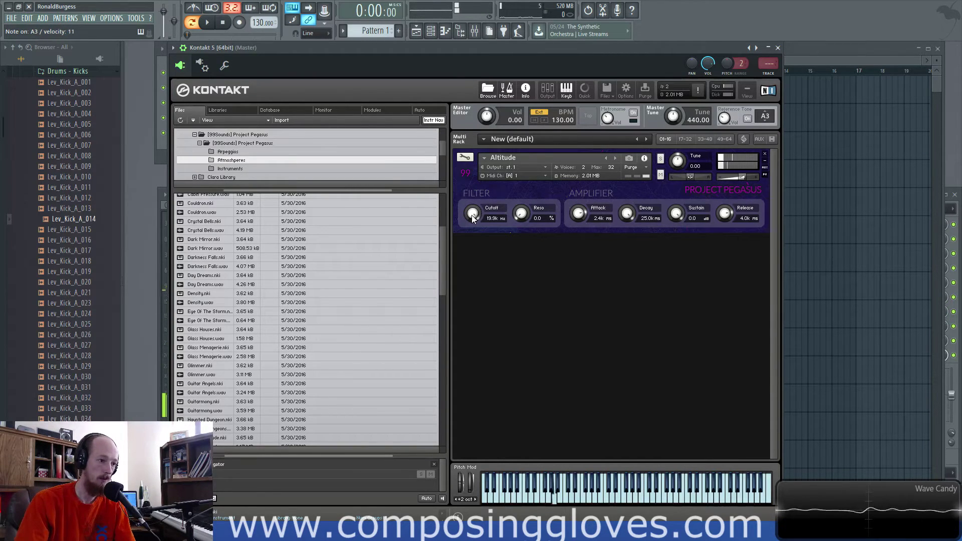
{"action": "left_click_drag", "start_coordinate": [471, 215], "coordinate": [466, 288]}
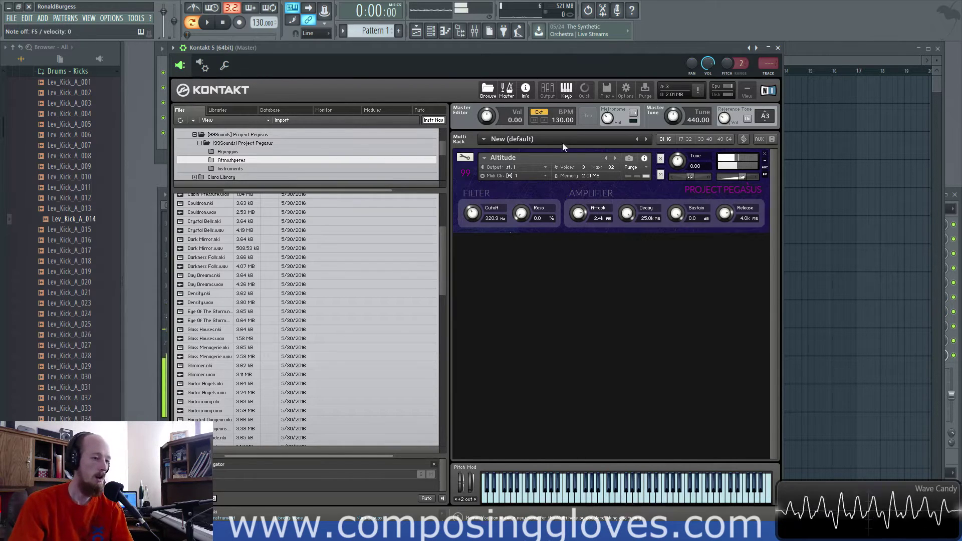
Step through Ancient Plumbing and Arctic Drought, and replace the loaded instrument with Glass Houses.nki.
{"action": "left_click", "coordinate": [616, 158]}
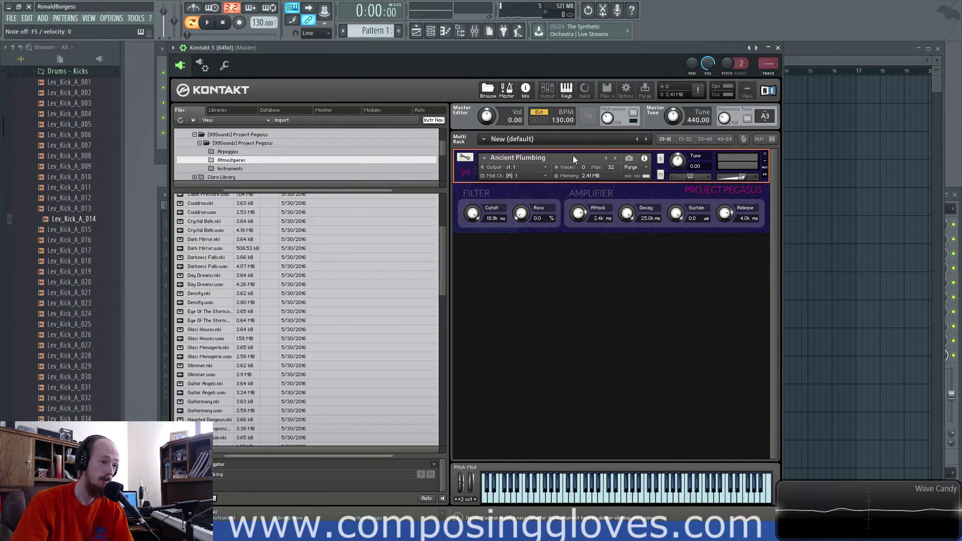
{"action": "left_click", "coordinate": [616, 158]}
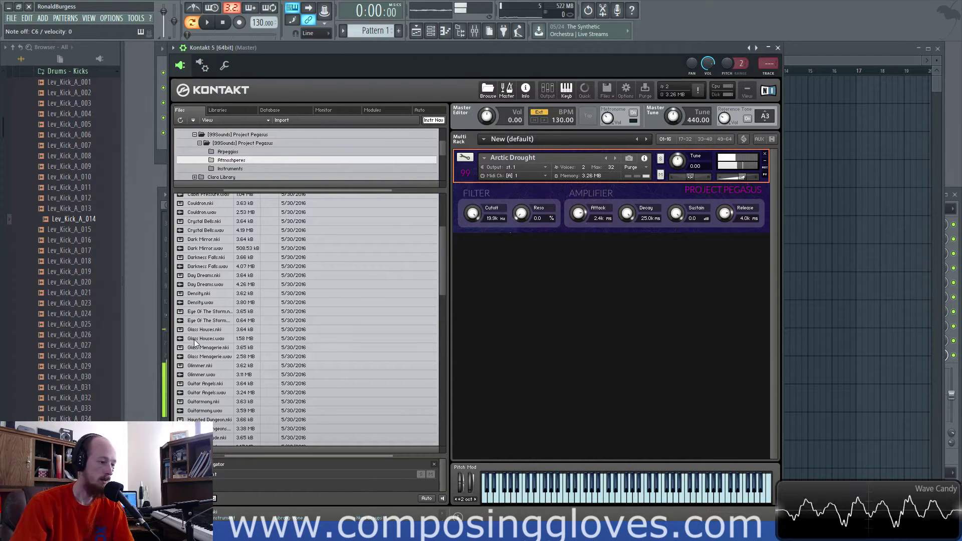
{"action": "left_click_drag", "start_coordinate": [196, 338], "coordinate": [568, 194]}
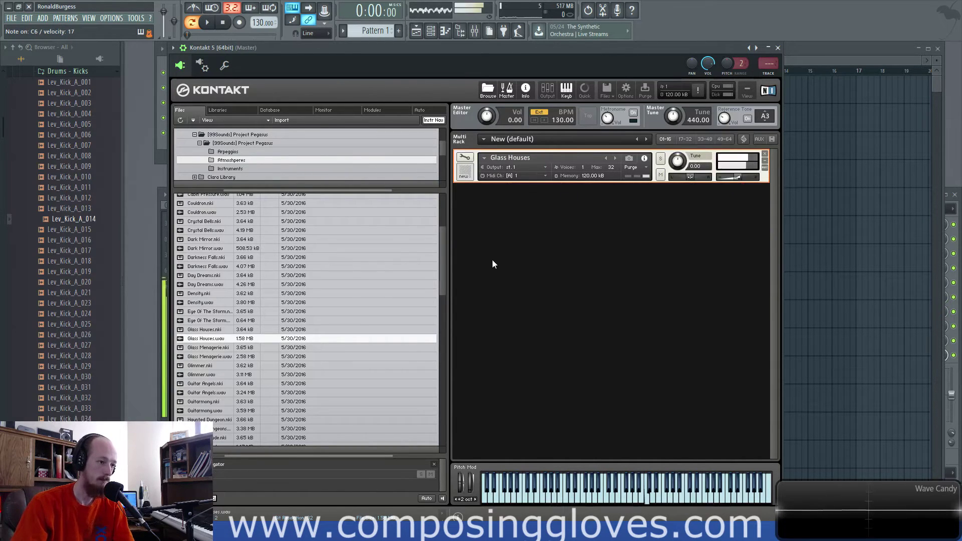
{"action": "left_click_drag", "start_coordinate": [202, 330], "coordinate": [566, 175]}
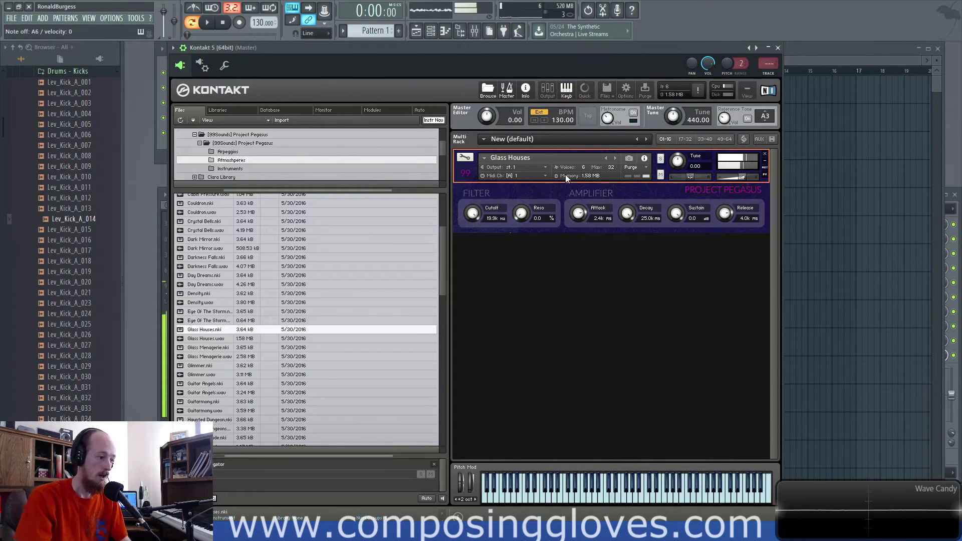
Load Major Pentatonic Pad and Metallic Moaning from the Atmospheres folder one after the other, each replacing the loaded instrument.
{"action": "scroll", "coordinate": [341, 296], "scroll_direction": "down", "scroll_amount": 6}
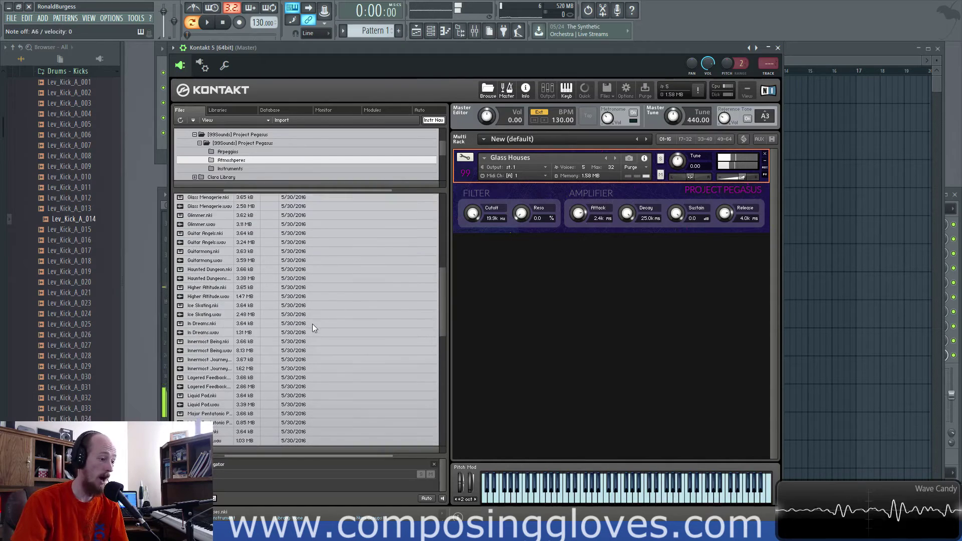
{"action": "left_click_drag", "start_coordinate": [201, 389], "coordinate": [600, 174]}
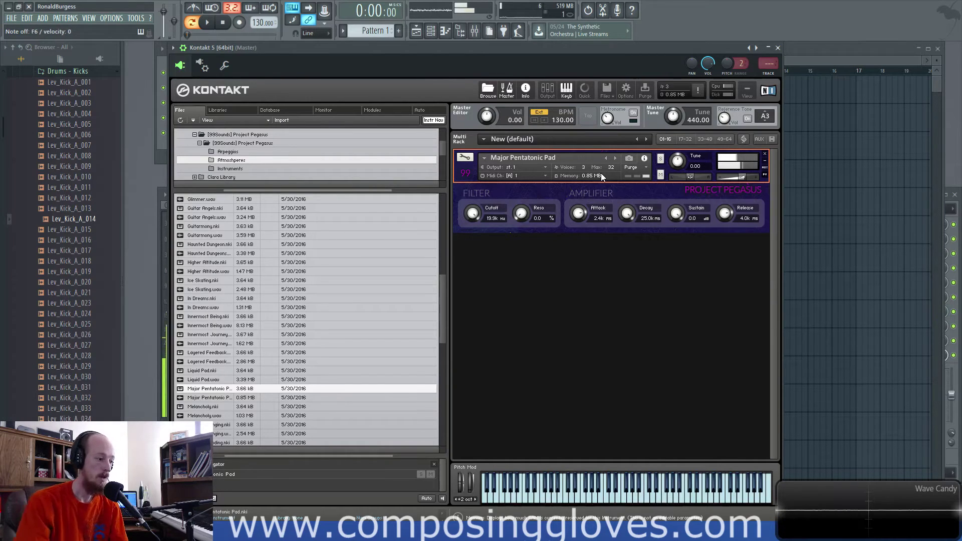
{"action": "scroll", "coordinate": [285, 369], "scroll_direction": "down", "scroll_amount": 1}
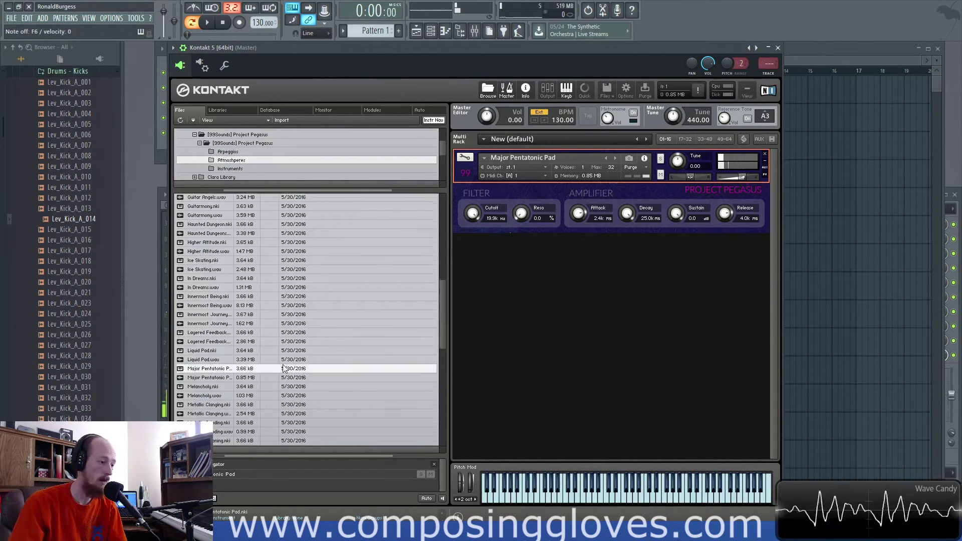
{"action": "scroll", "coordinate": [232, 375], "scroll_direction": "down", "scroll_amount": 1}
{"action": "left_click_drag", "start_coordinate": [208, 421], "coordinate": [523, 259]}
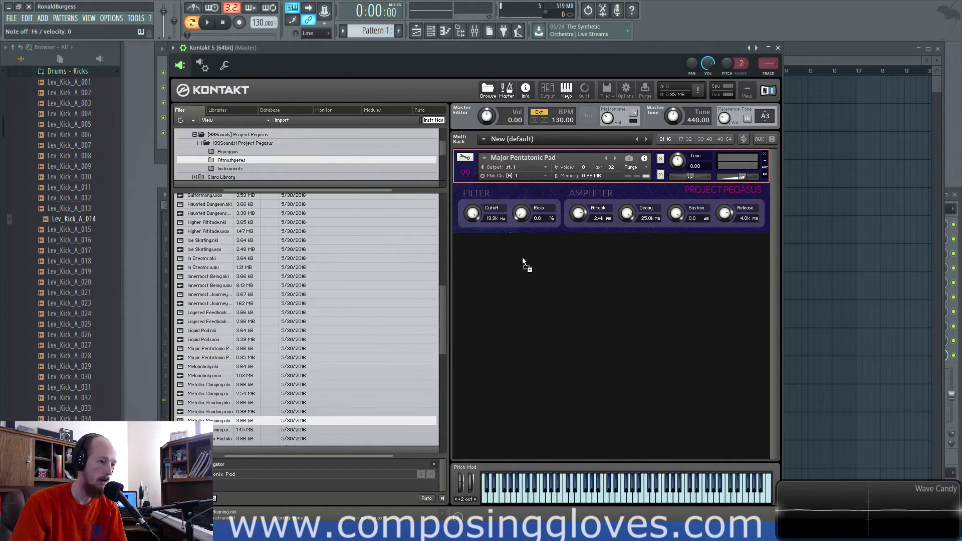
{"action": "left_click_drag", "start_coordinate": [550, 164], "coordinate": [545, 178]}
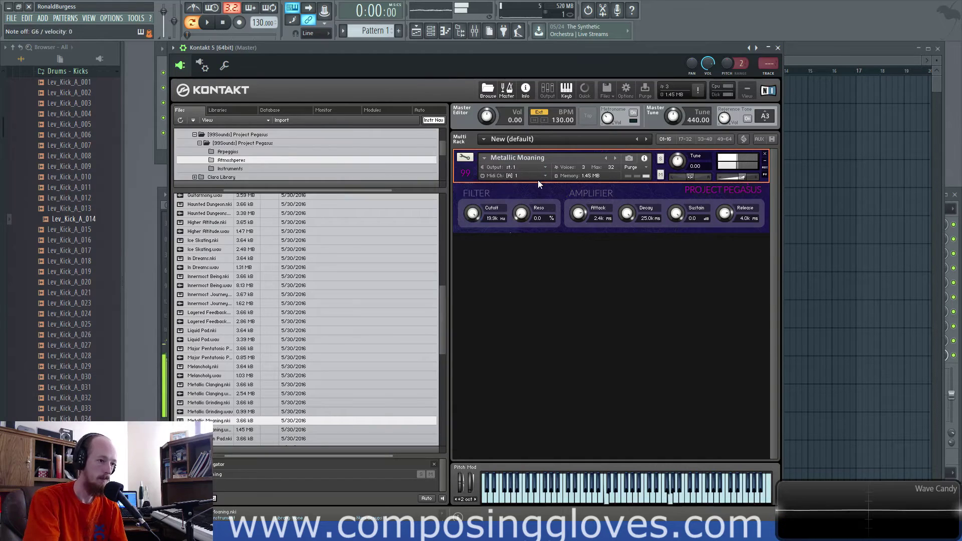
Open the Instruments folder of Project Pegasus and load Ambient Guitar Choir in place of the current instrument.
{"action": "left_click", "coordinate": [243, 171]}
{"action": "scroll", "coordinate": [319, 233], "scroll_direction": "down", "scroll_amount": 1}
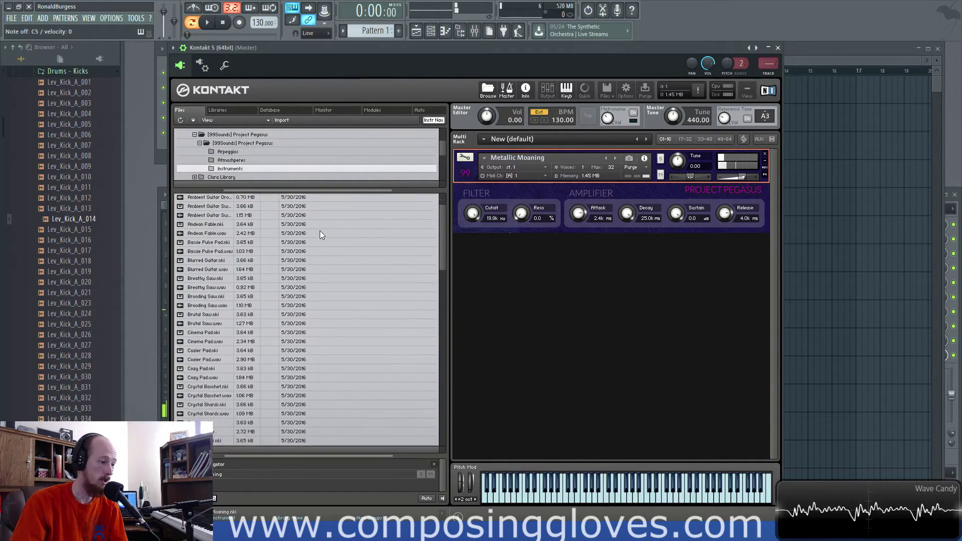
{"action": "scroll", "coordinate": [256, 173], "scroll_direction": "up", "scroll_amount": 2}
{"action": "scroll", "coordinate": [283, 166], "scroll_direction": "down", "scroll_amount": 2}
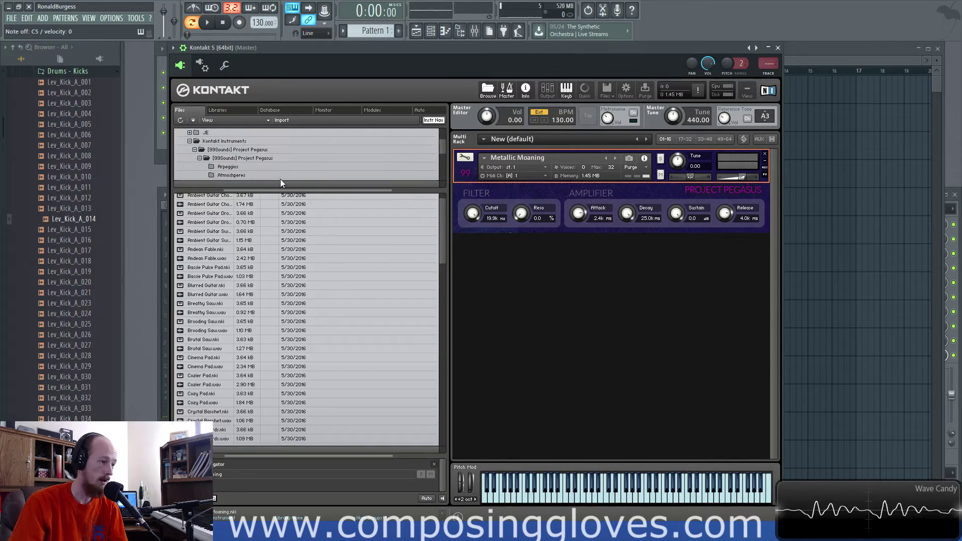
{"action": "scroll", "coordinate": [441, 231], "scroll_direction": "up", "scroll_amount": 1}
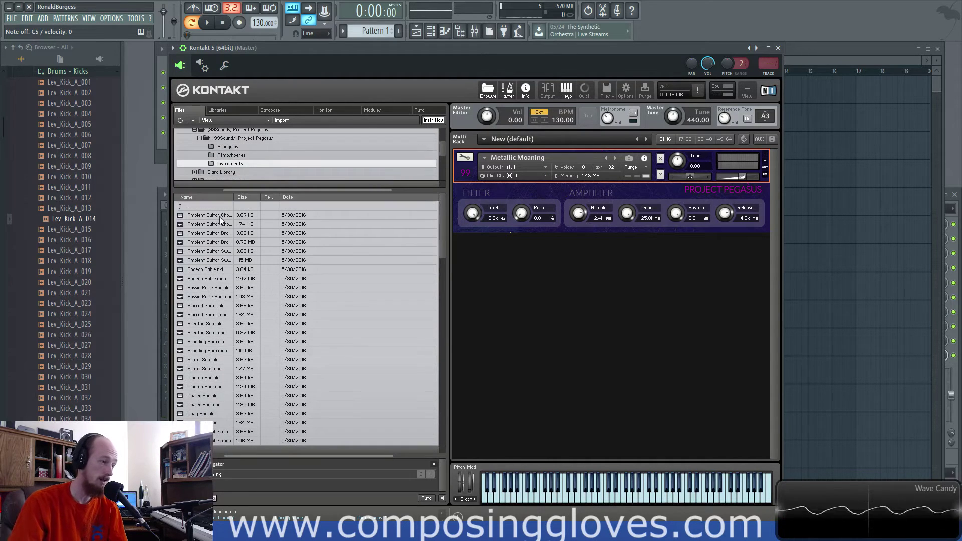
{"action": "double_click", "coordinate": [199, 215]}
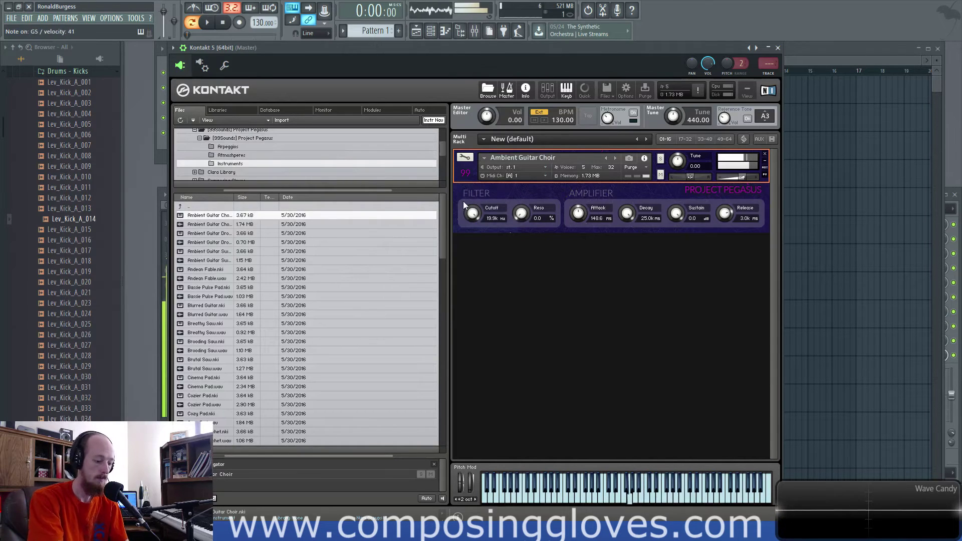
Load Cinema Pad and Cyclone from the Instruments folder one after the other, each replacing the loaded instrument.
{"action": "double_click", "coordinate": [207, 378]}
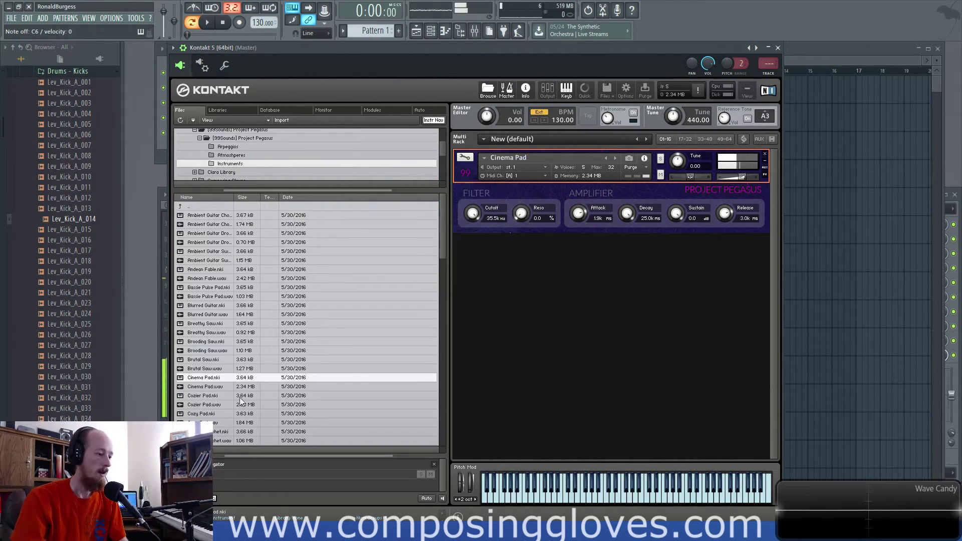
{"action": "scroll", "coordinate": [227, 398], "scroll_direction": "down", "scroll_amount": 3}
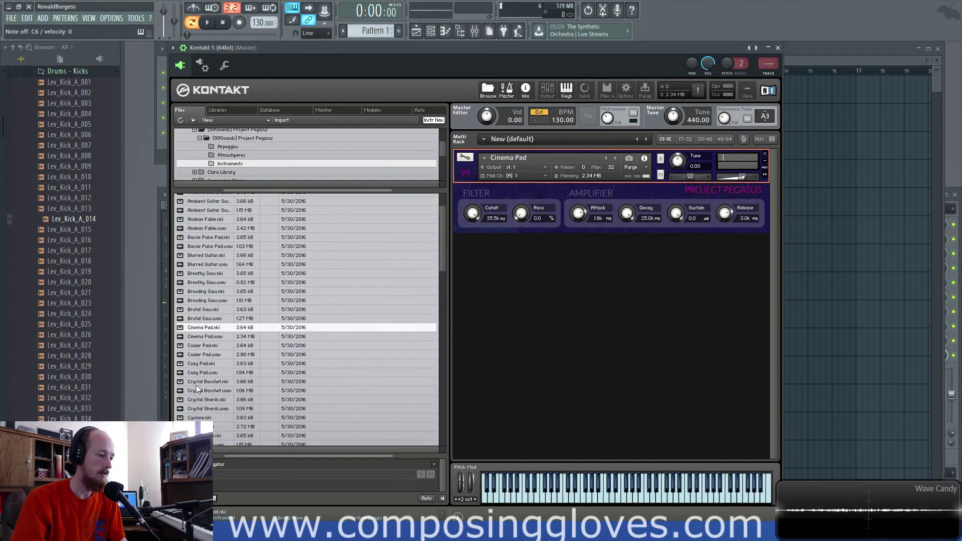
{"action": "left_click", "coordinate": [192, 393]}
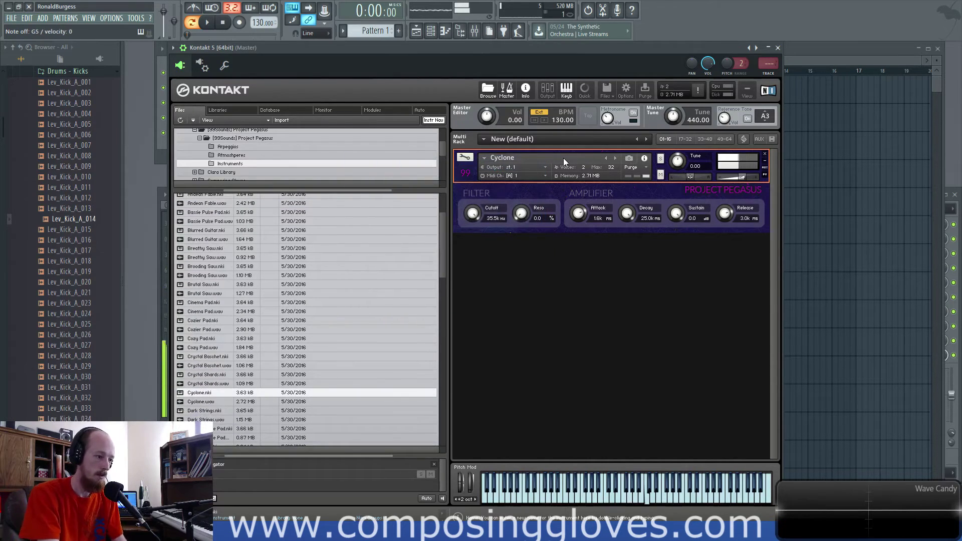
Load Elvin Throne and Frozen Fortress from the Instruments folder one after the other, each replacing the loaded instrument.
{"action": "scroll", "coordinate": [306, 281], "scroll_direction": "down", "scroll_amount": 4}
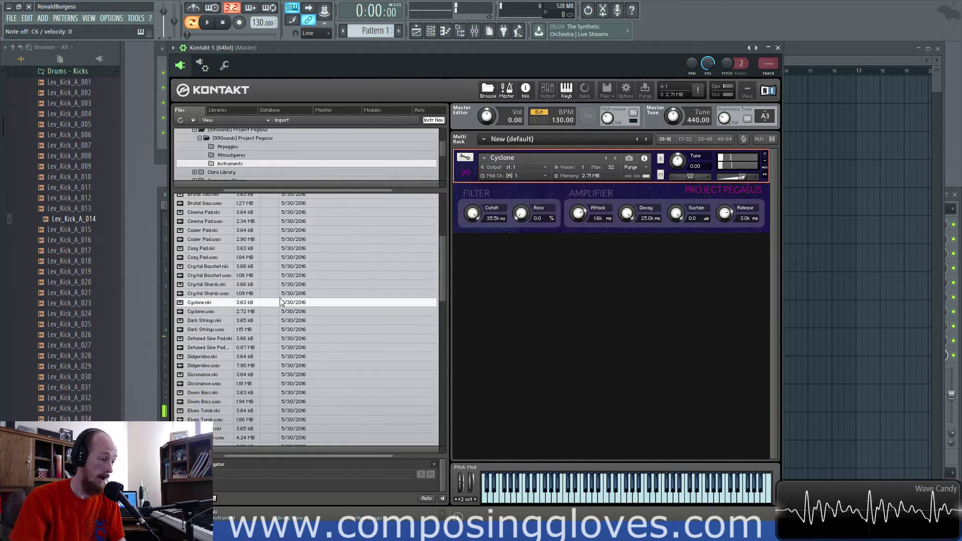
{"action": "scroll", "coordinate": [281, 301], "scroll_direction": "down", "scroll_amount": 1}
{"action": "left_click", "coordinate": [196, 399]}
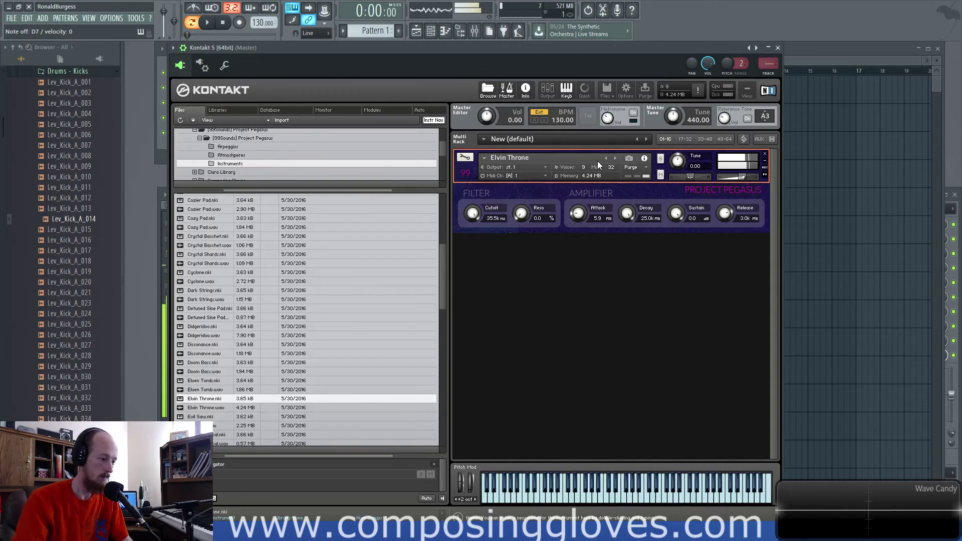
{"action": "scroll", "coordinate": [179, 387], "scroll_direction": "down", "scroll_amount": 3}
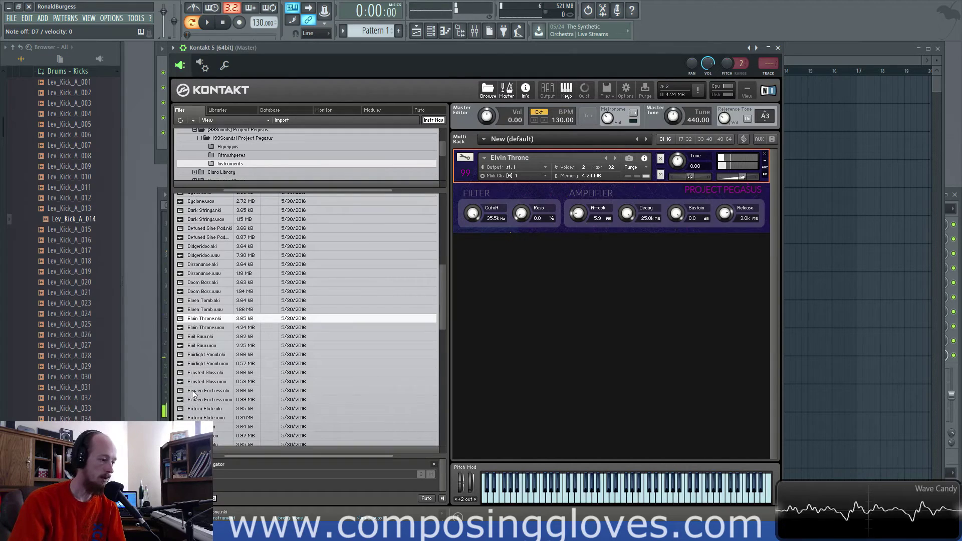
{"action": "double_click", "coordinate": [181, 390]}
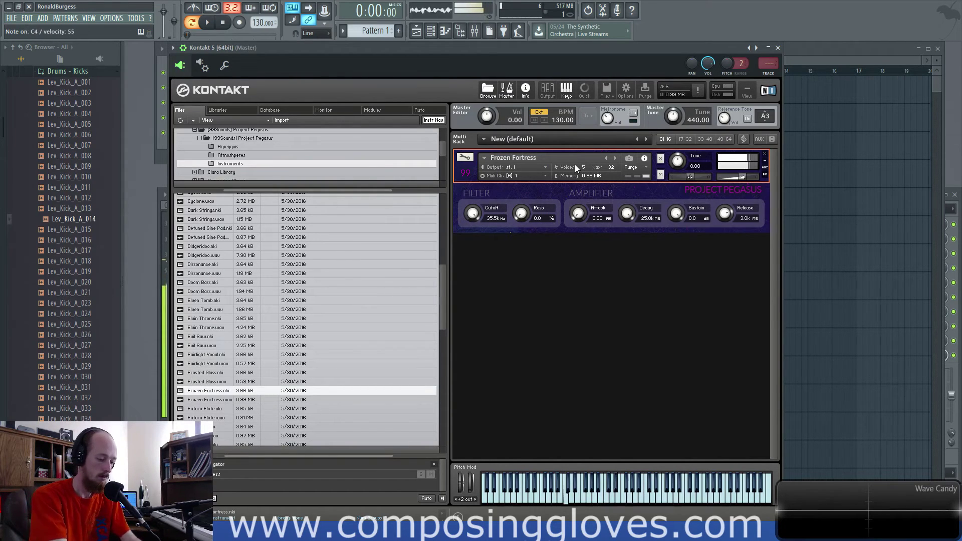
Replace the loaded instrument with Vocoded Groove (75 BPM) from the Arpeggios folder and set the project tempo to 75 BPM.
{"action": "scroll", "coordinate": [230, 159], "scroll_direction": "up", "scroll_amount": 1}
{"action": "left_click", "coordinate": [230, 157]}
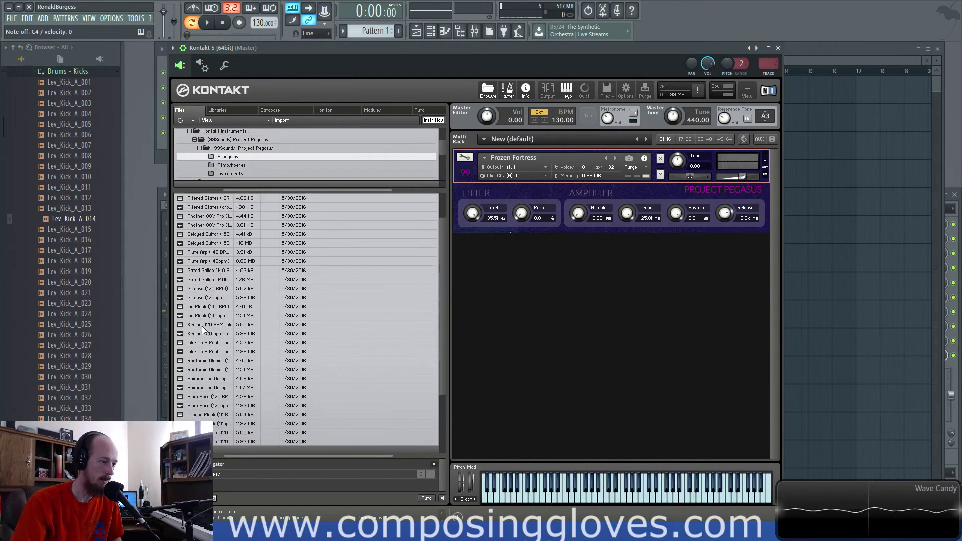
{"action": "scroll", "coordinate": [205, 330], "scroll_direction": "down", "scroll_amount": 3}
{"action": "scroll", "coordinate": [212, 343], "scroll_direction": "down", "scroll_amount": 1}
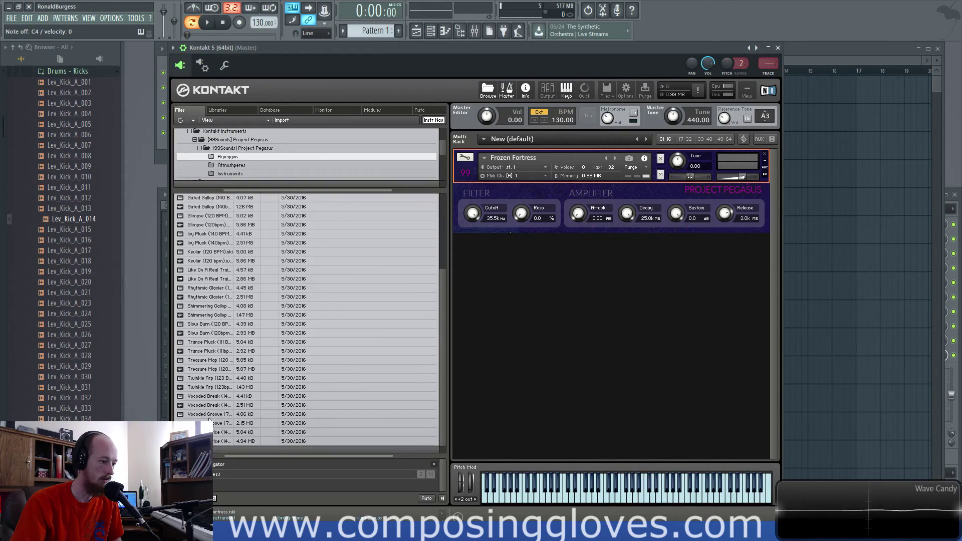
{"action": "left_click_drag", "start_coordinate": [209, 414], "coordinate": [594, 159]}
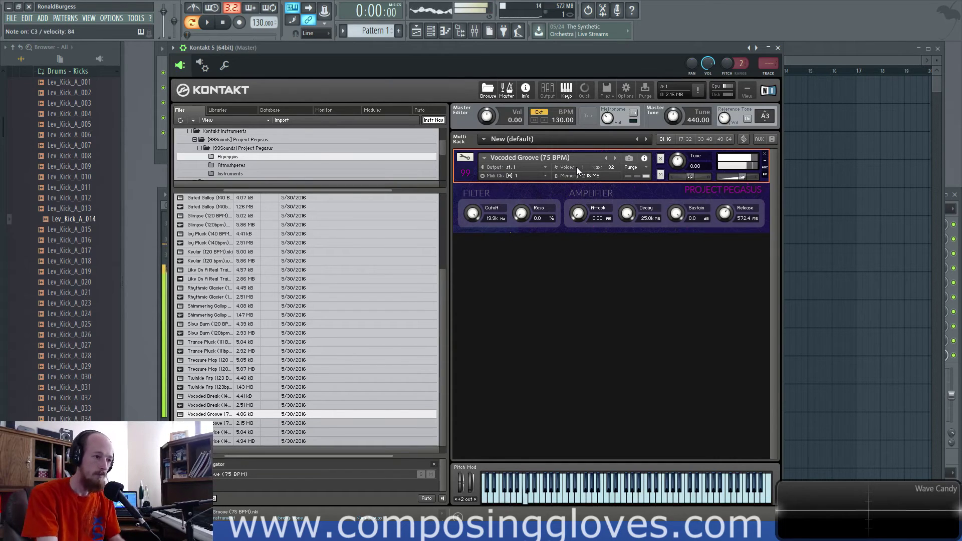
{"action": "left_click_drag", "start_coordinate": [263, 22], "coordinate": [263, 55]}
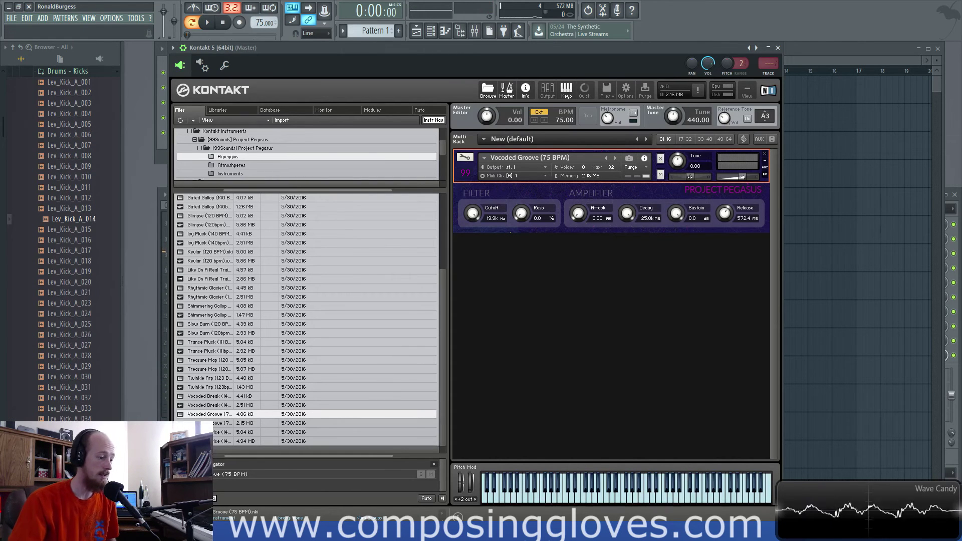
Switch to the browser and review the 99Sounds Project Pegasus page, covering its description, technical details, license and download section.
{"action": "key", "text": "alt+Tab"}
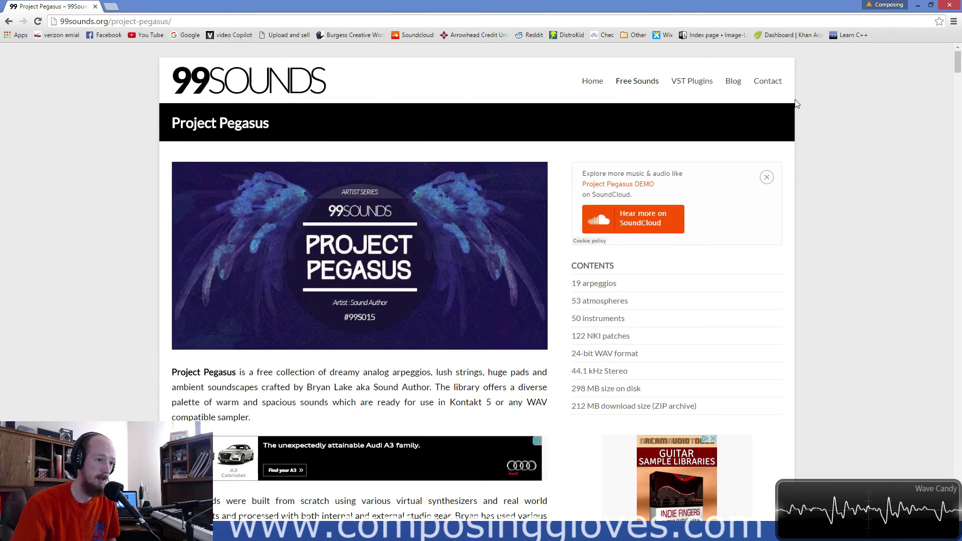
{"action": "scroll", "coordinate": [570, 129], "scroll_direction": "down", "scroll_amount": 8}
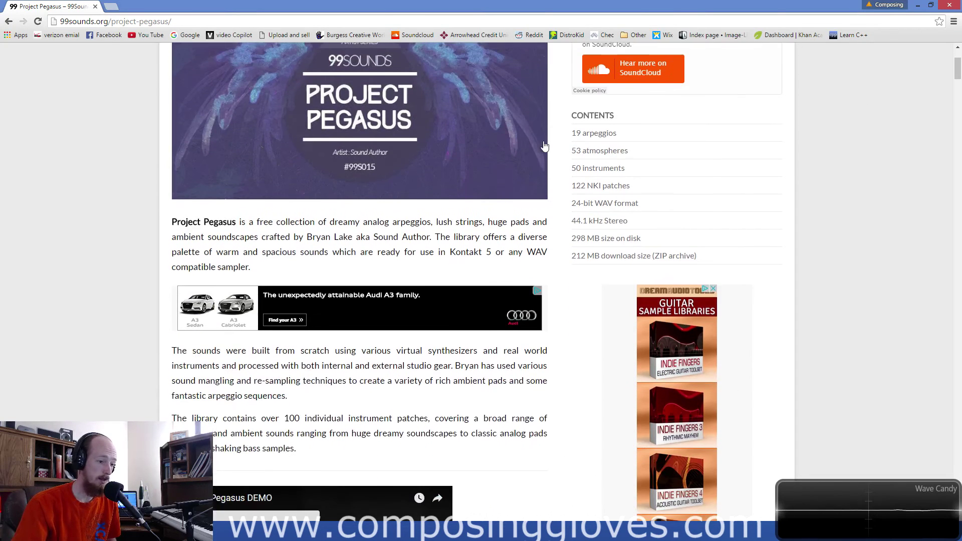
{"action": "scroll", "coordinate": [546, 150], "scroll_direction": "down", "scroll_amount": 4}
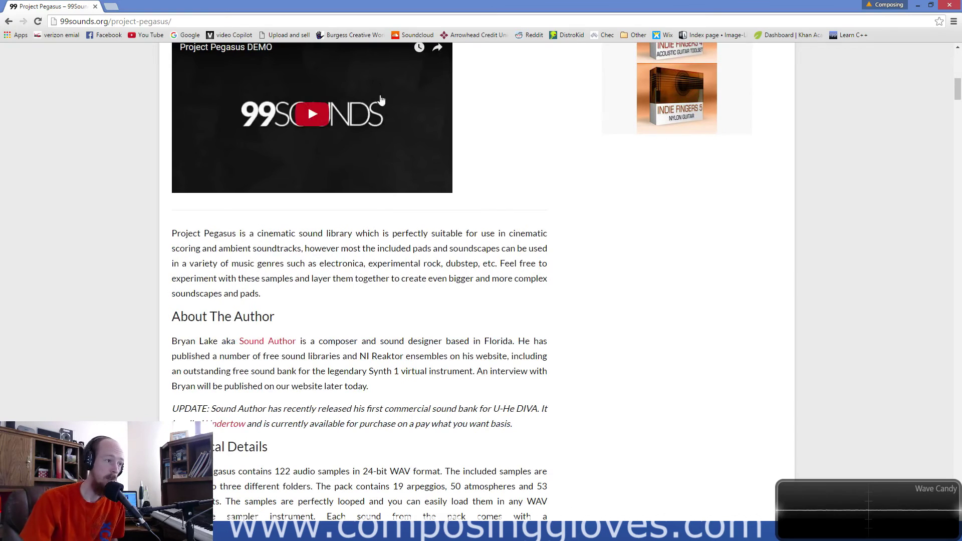
{"action": "scroll", "coordinate": [402, 208], "scroll_direction": "down", "scroll_amount": 14}
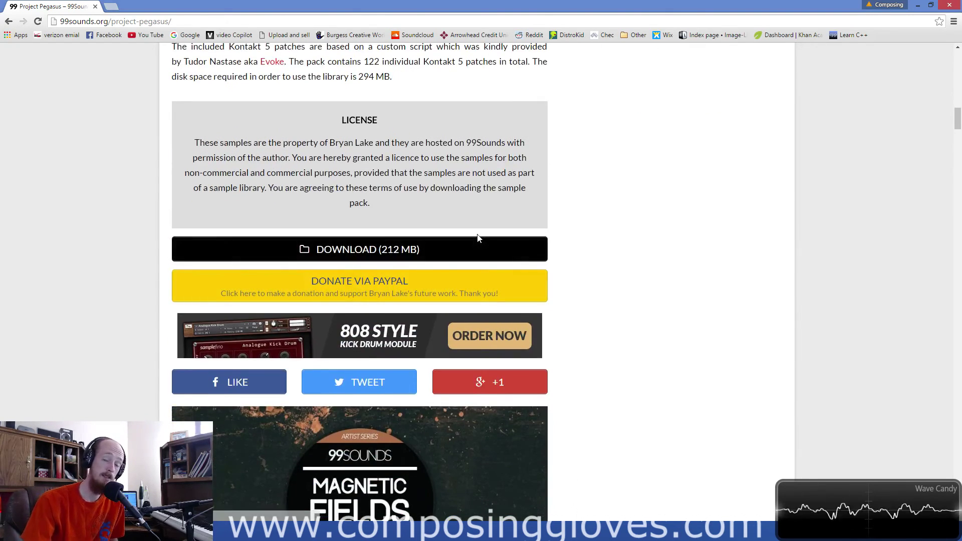
{"action": "scroll", "coordinate": [480, 238], "scroll_direction": "up", "scroll_amount": 20}
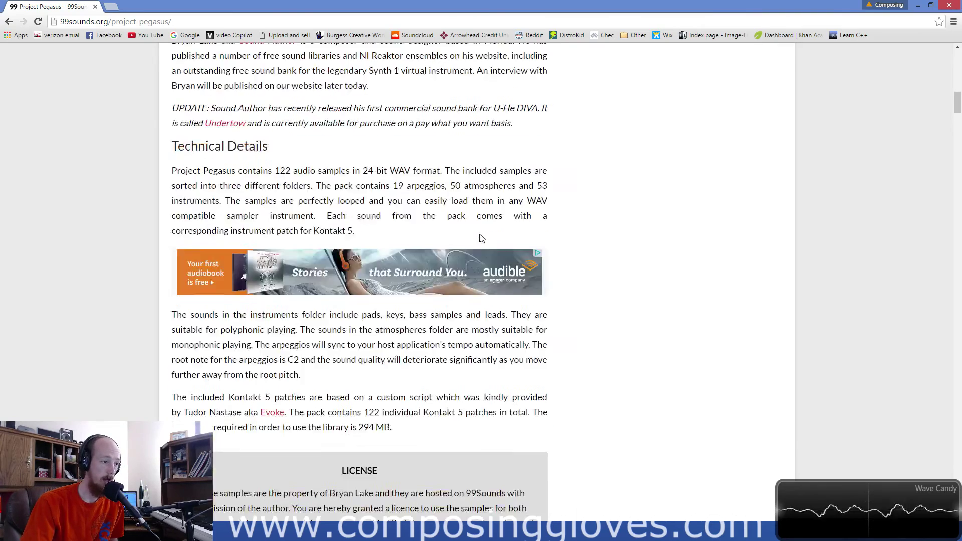